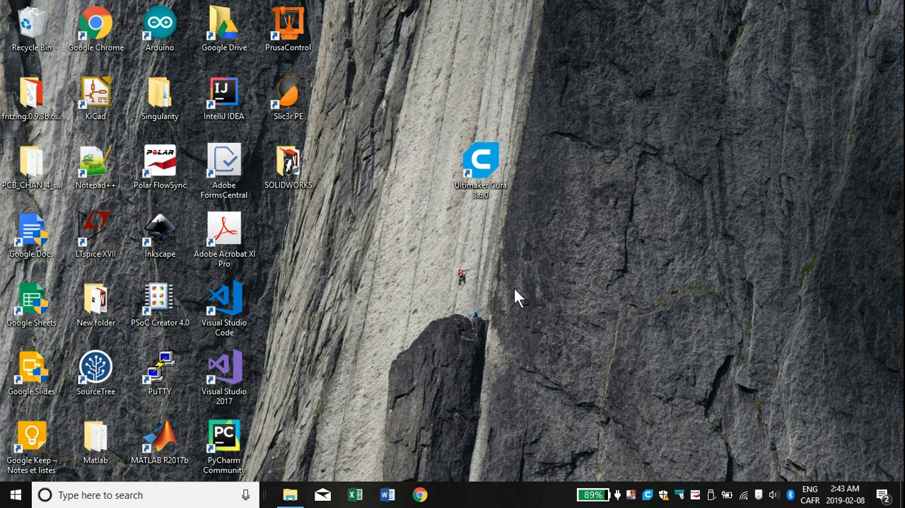
Step: Launch Ultimaker Cura and dismiss the Collecting Data notice
double_click(481, 169)
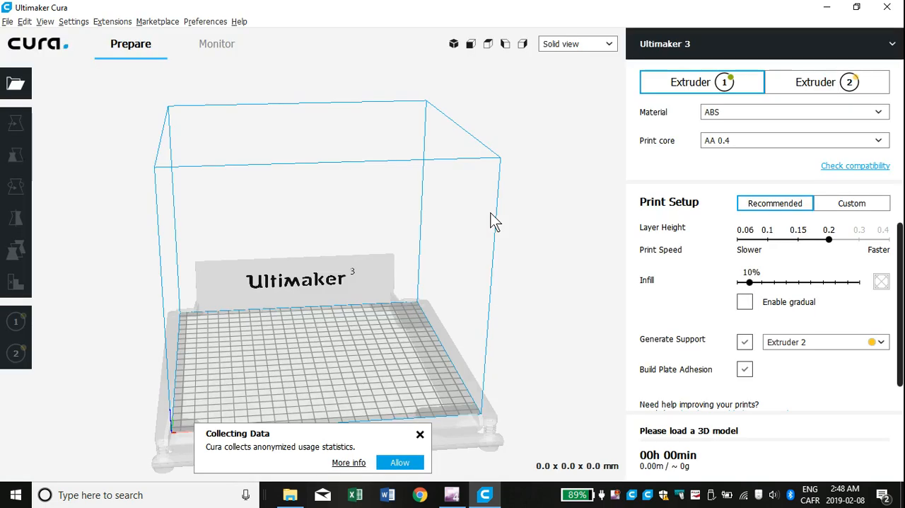
click(420, 434)
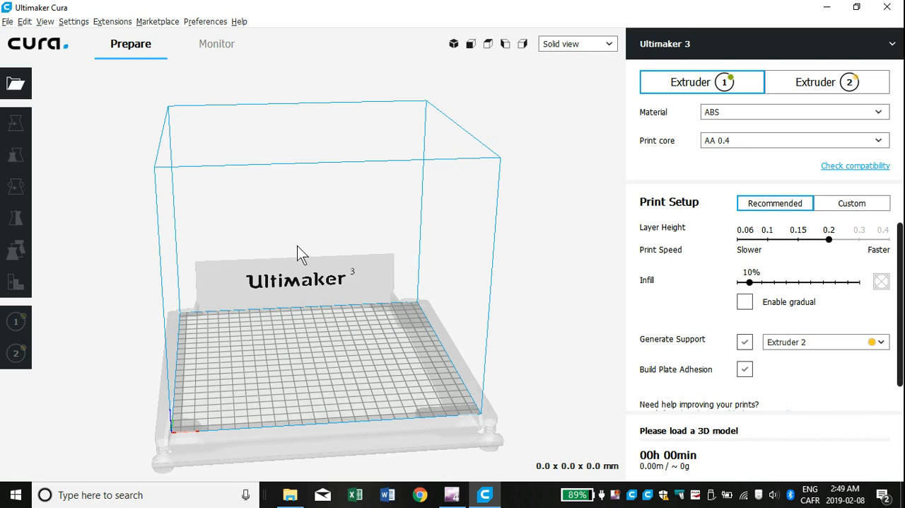
Step: Choose Ultimaker 3 as the active local printer
right_drag(322, 248, 307, 278)
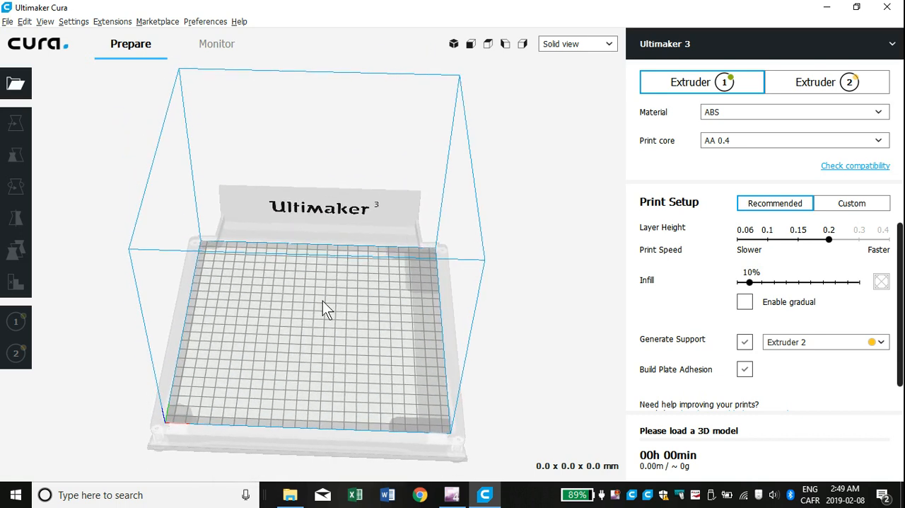
scroll(311, 318, up, 4)
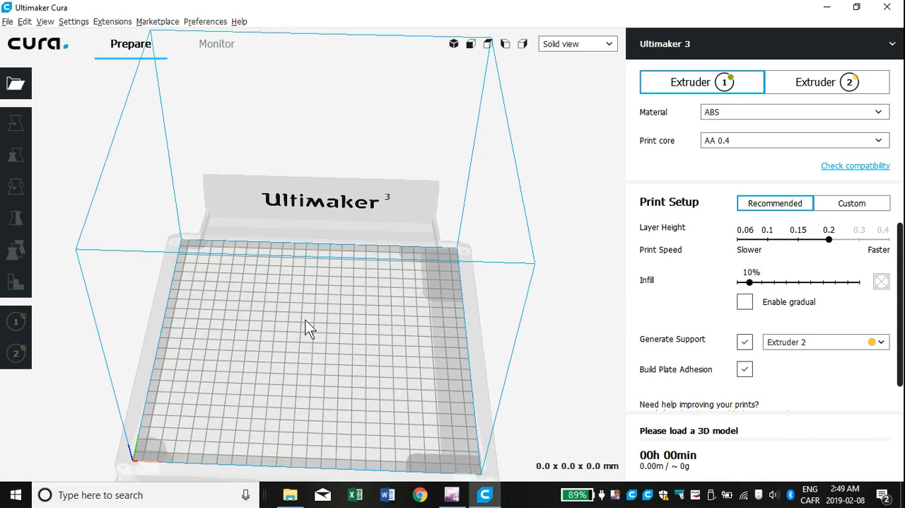
scroll(300, 332, down, 3)
scroll(304, 331, down, 1)
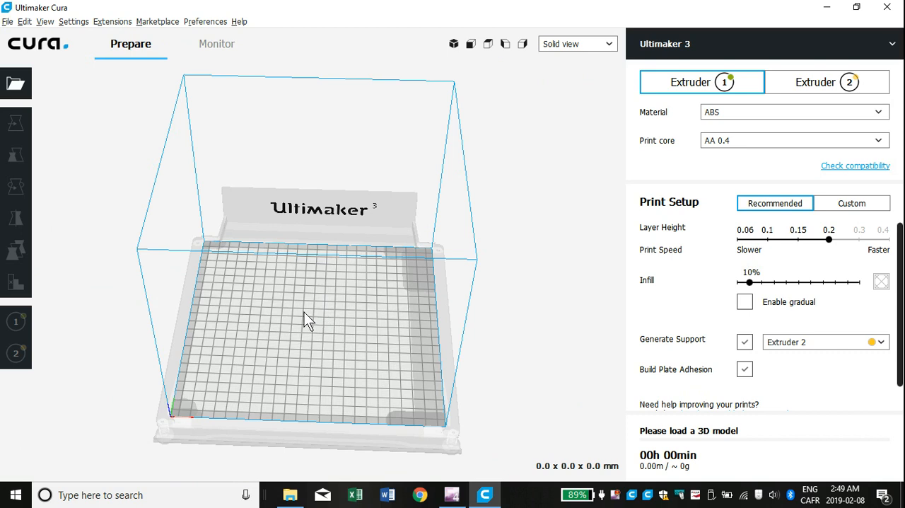
right_drag(300, 308, 331, 275)
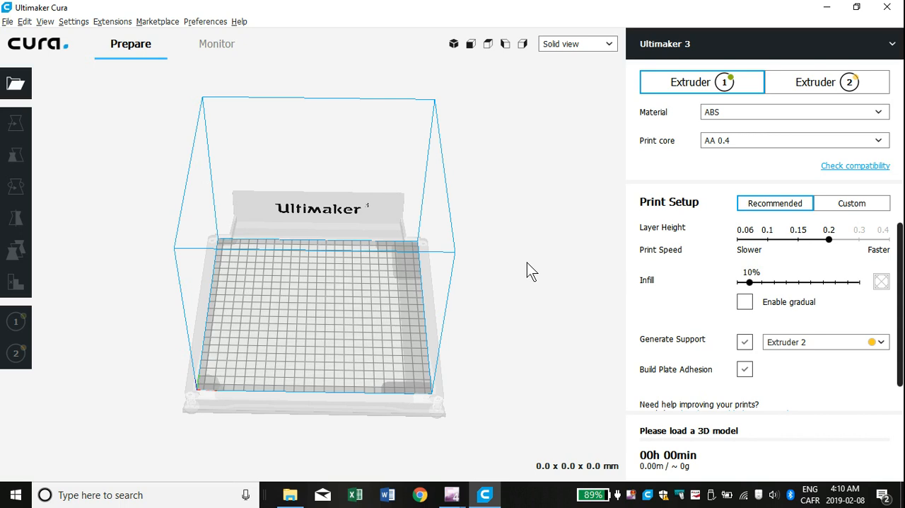
click(891, 45)
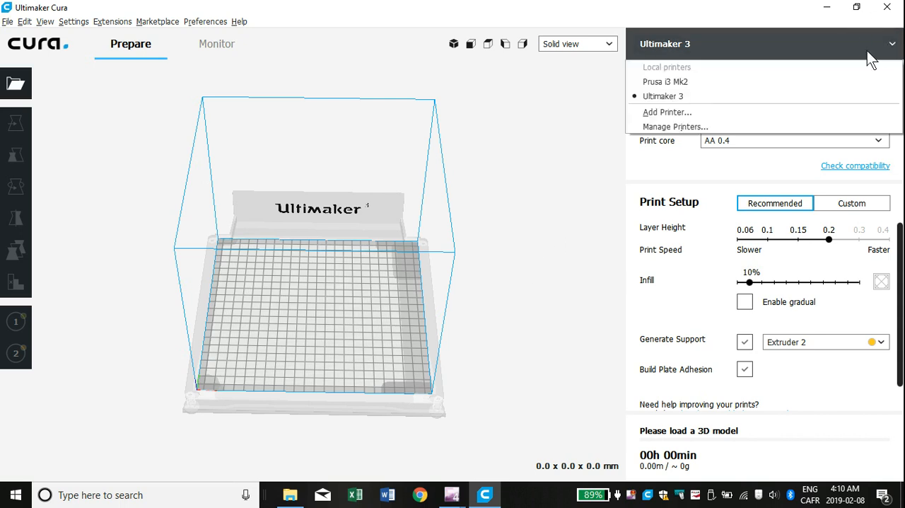
click(665, 97)
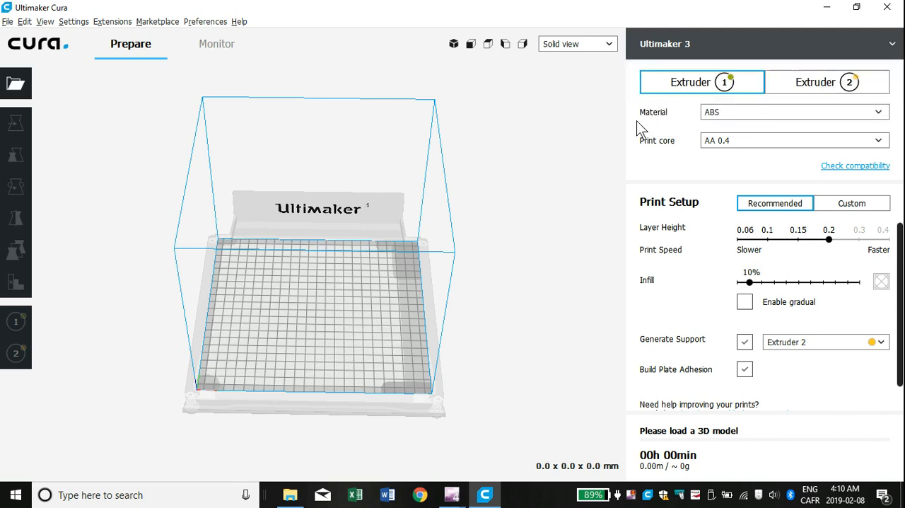
Step: Load the Test STL model from the files folder onto the build plate
click(17, 84)
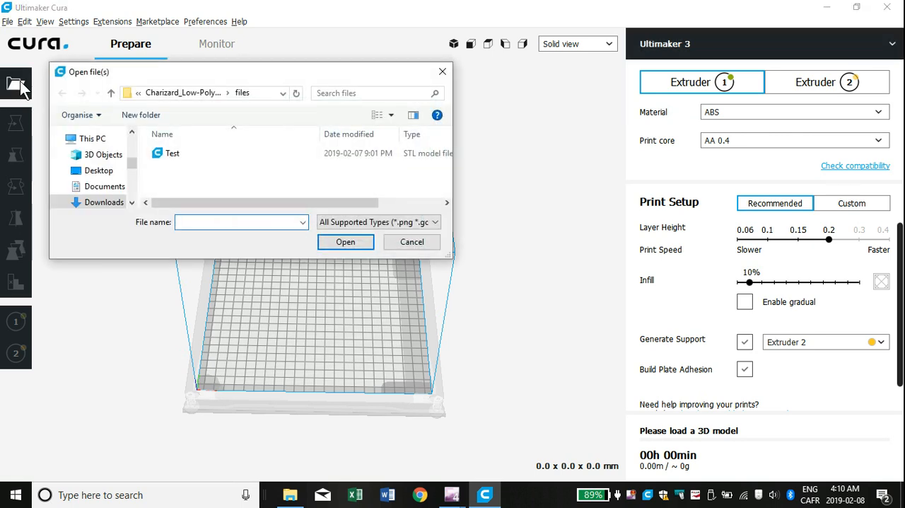
click(219, 156)
click(353, 243)
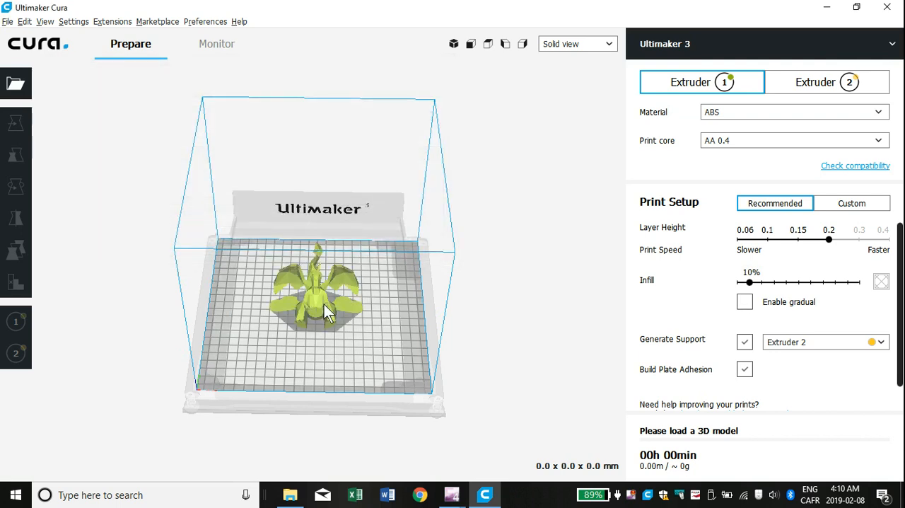
Step: Select the dragon model and move it toward the front of the build plate, to about Y 35.6 mm
scroll(330, 336, up, 3)
right_drag(330, 335, 408, 326)
click(315, 366)
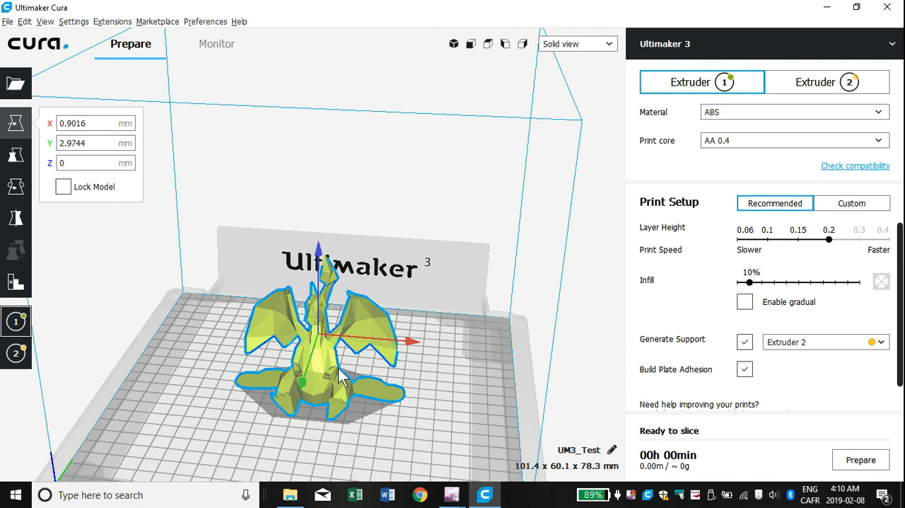
drag(323, 369, 366, 389)
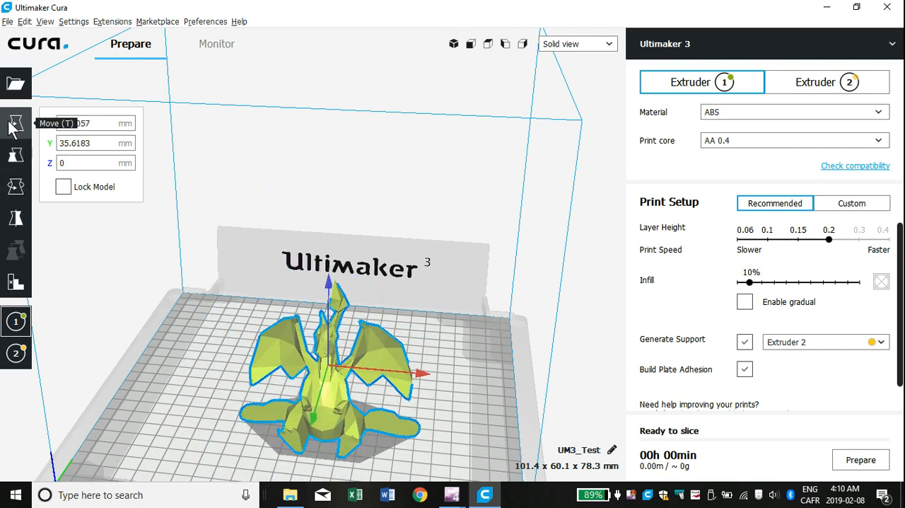
Step: Scale the dragon model uniformly to 150 %
click(16, 156)
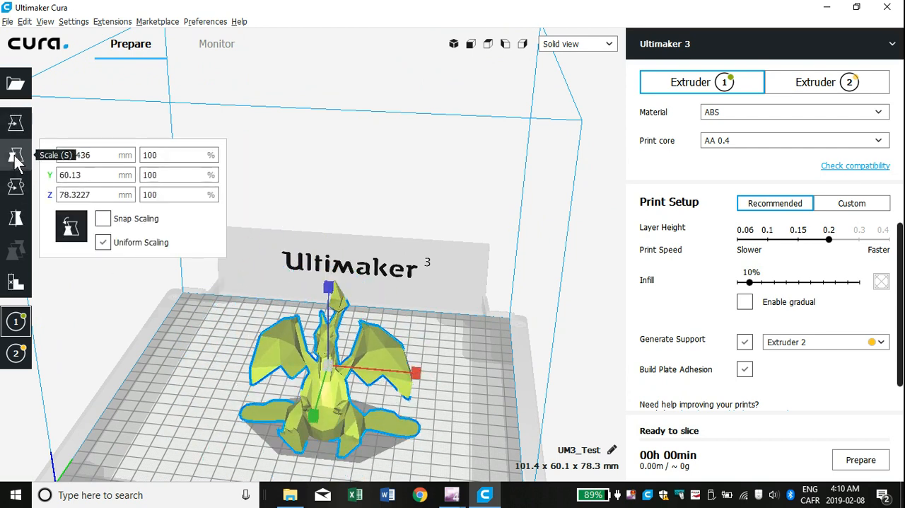
click(170, 155)
double_click(150, 155)
text(150)
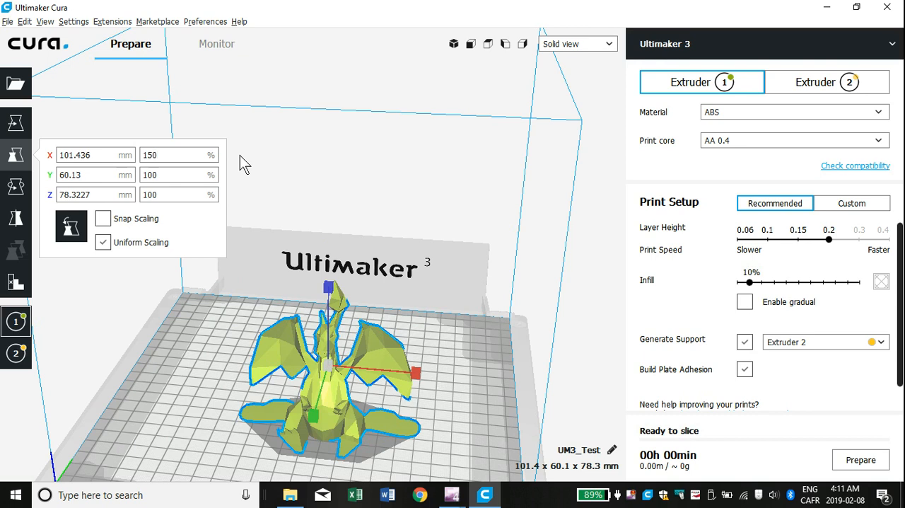
key(Return)
Step: Shrink the model uniformly to 50 % and restore its scale to 100 %
double_click(141, 156)
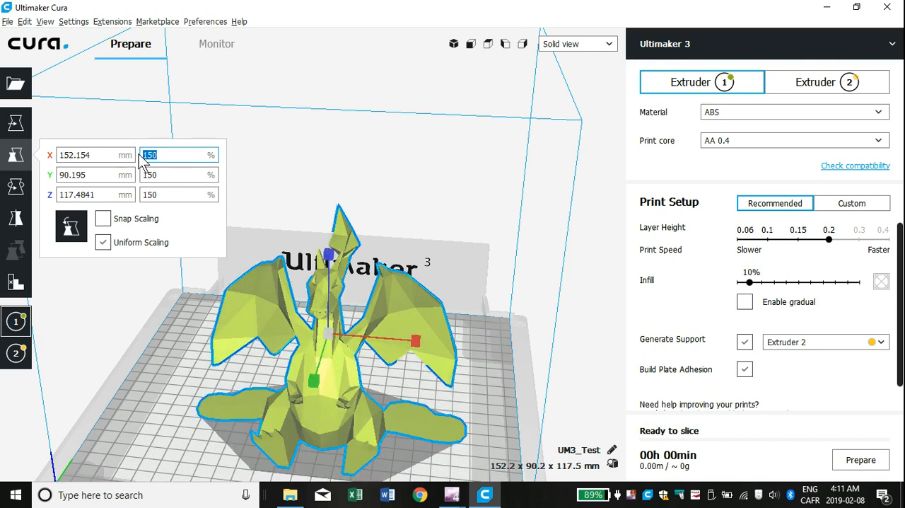
text(50)
key(Return)
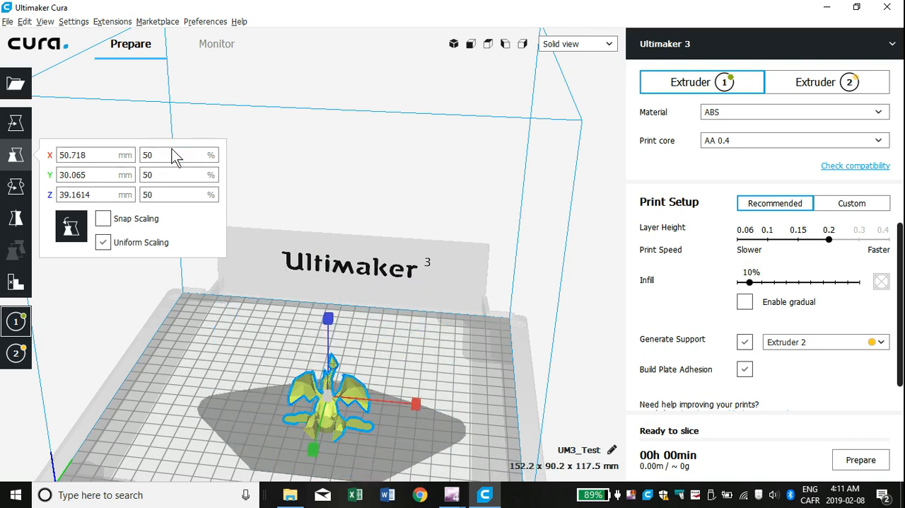
double_click(150, 155)
text(100)
key(Return)
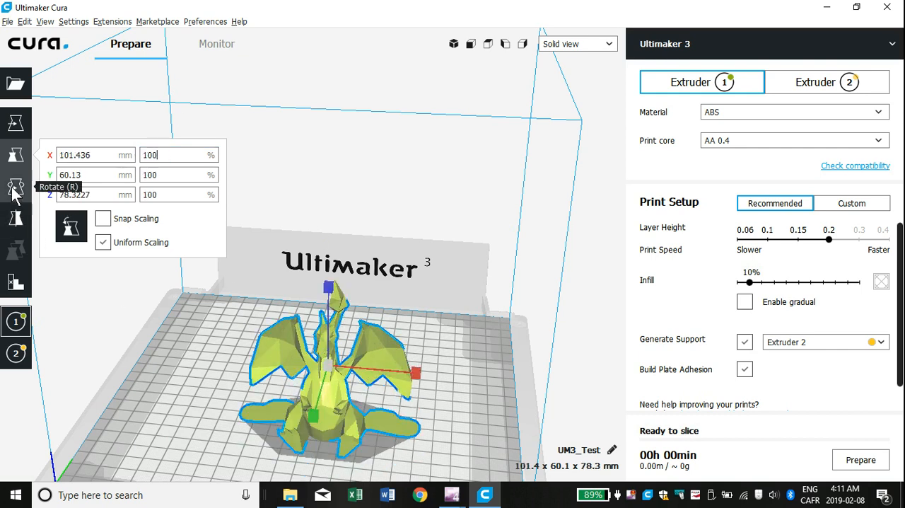
Step: Try rotating the model with the Rotate tool, and move it slightly toward the back of the build plate
click(14, 189)
right_drag(436, 378, 380, 377)
drag(294, 287, 297, 320)
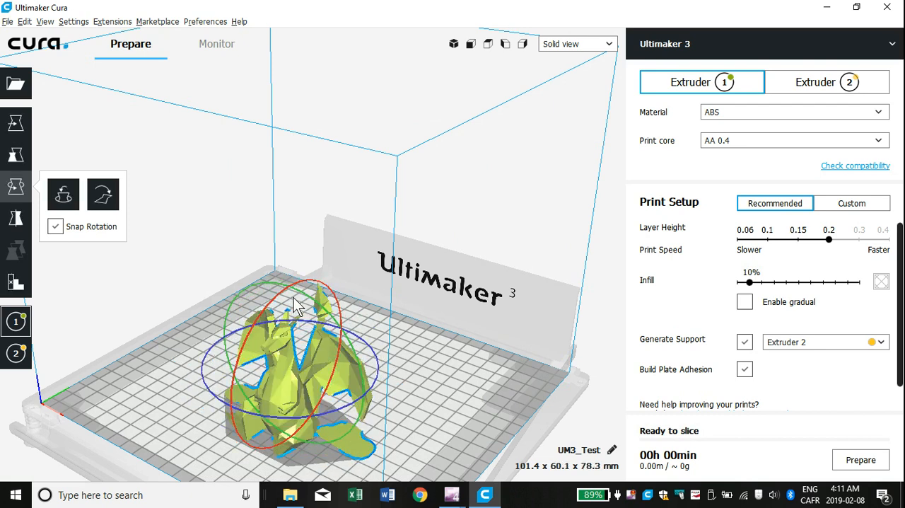
click(15, 124)
drag(285, 400, 294, 393)
Step: Mirror the model along the Y axis and back, mirror it along the Z axis and back, and deselect it
click(26, 219)
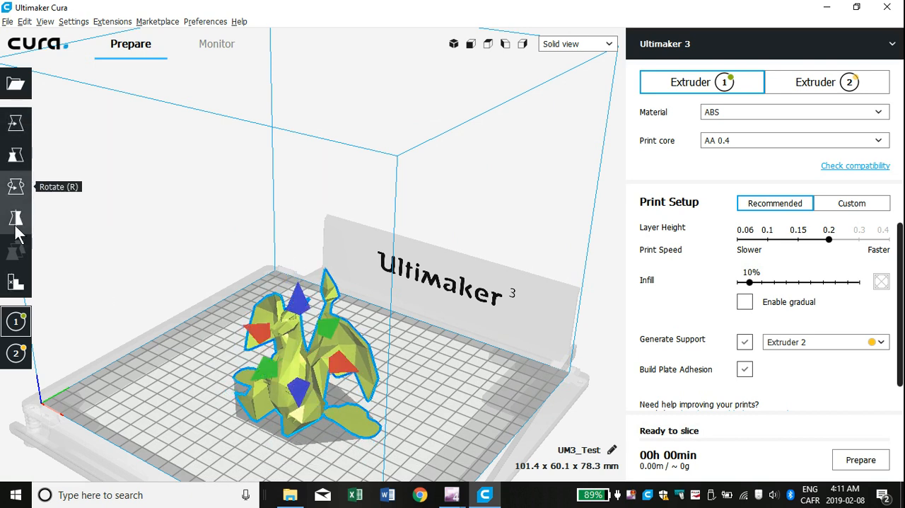
click(325, 328)
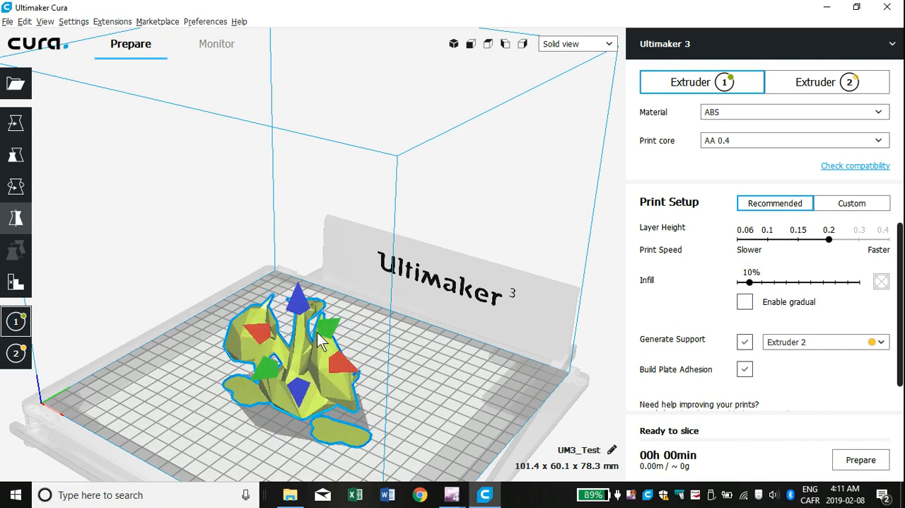
click(266, 370)
click(298, 304)
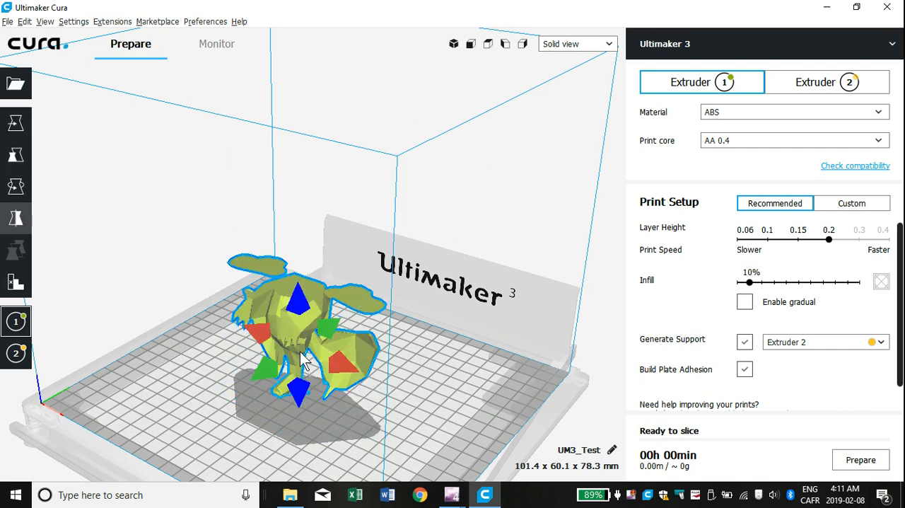
click(302, 394)
click(193, 393)
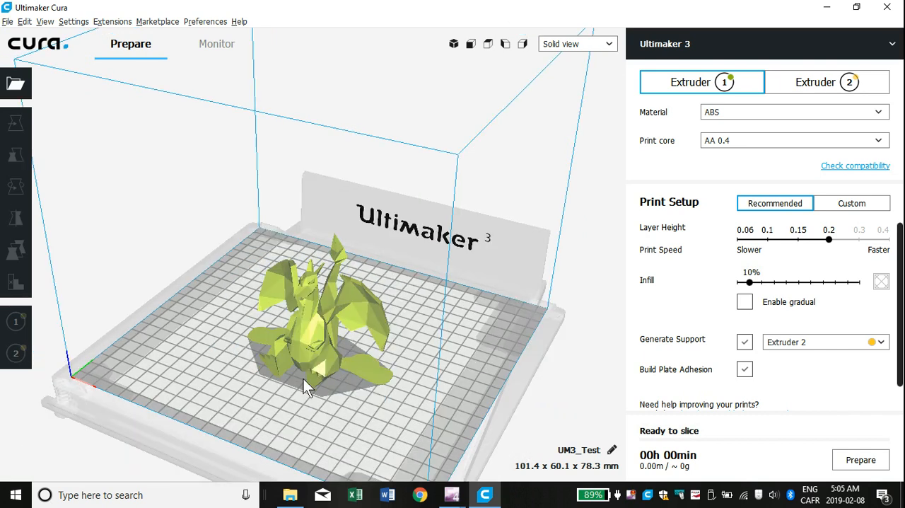
Step: Review the material settings of both extruders and assign the dragon model to Extruder 2
click(307, 336)
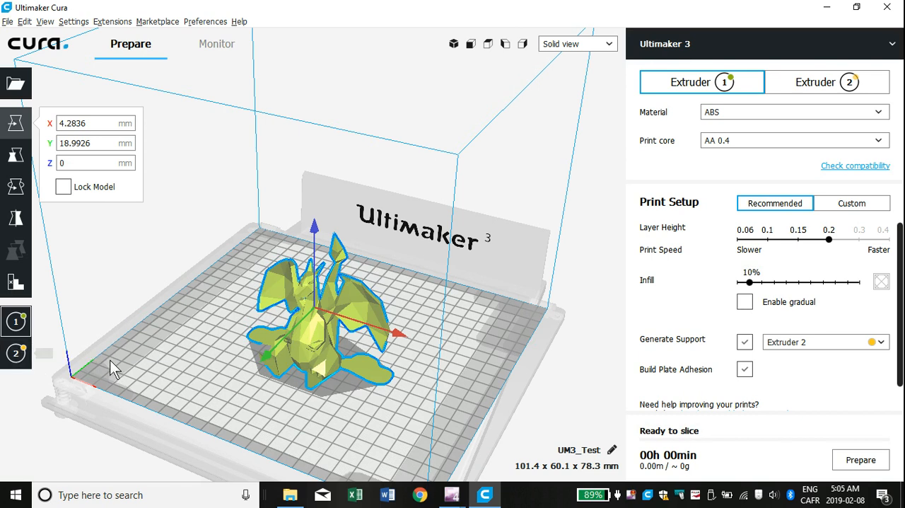
click(710, 121)
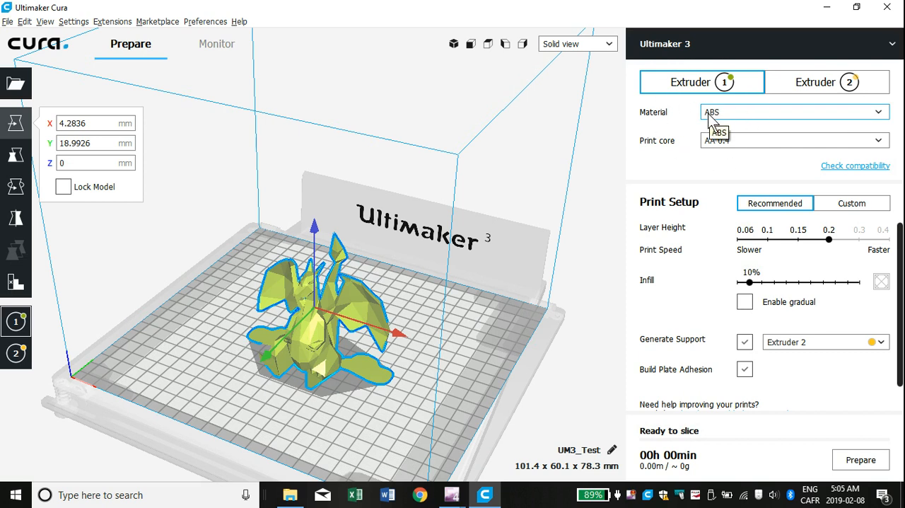
click(791, 92)
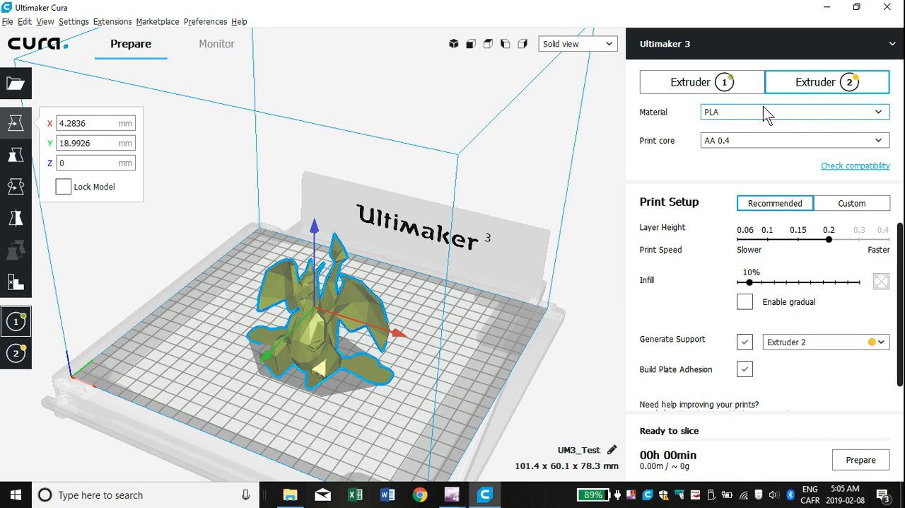
click(690, 82)
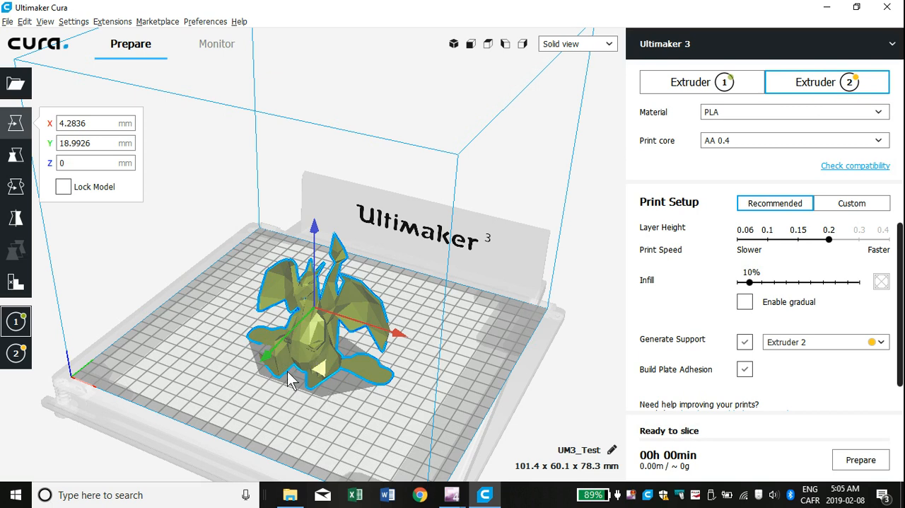
click(18, 359)
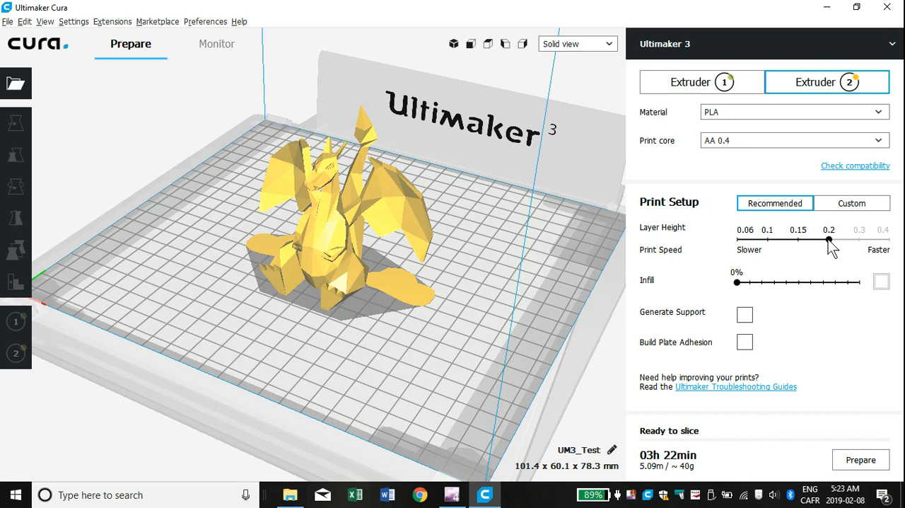
Step: Try a layer height of 0.15 and return it to 0.2
drag(829, 240, 803, 241)
drag(811, 241, 832, 239)
Step: Try infill densities of 30 %, 70 % and 100 %, and settle on 10 %
click(883, 283)
click(882, 286)
click(771, 282)
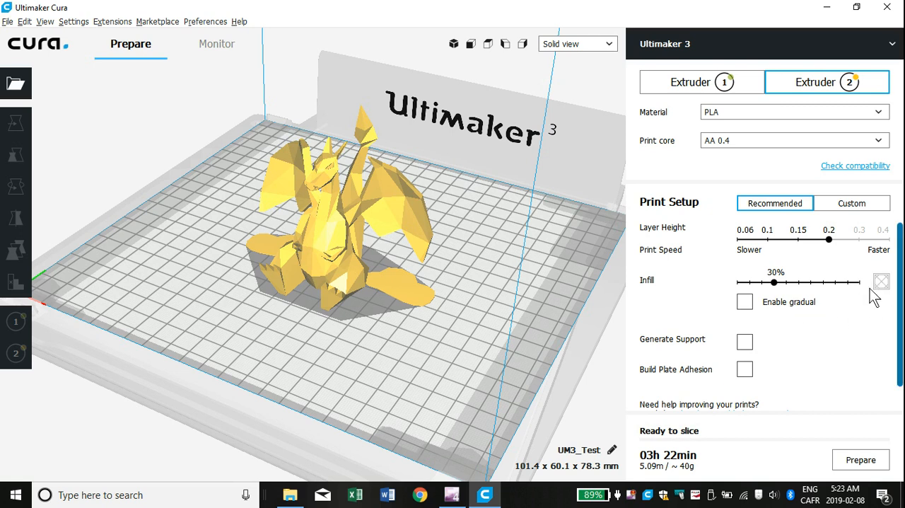
click(824, 282)
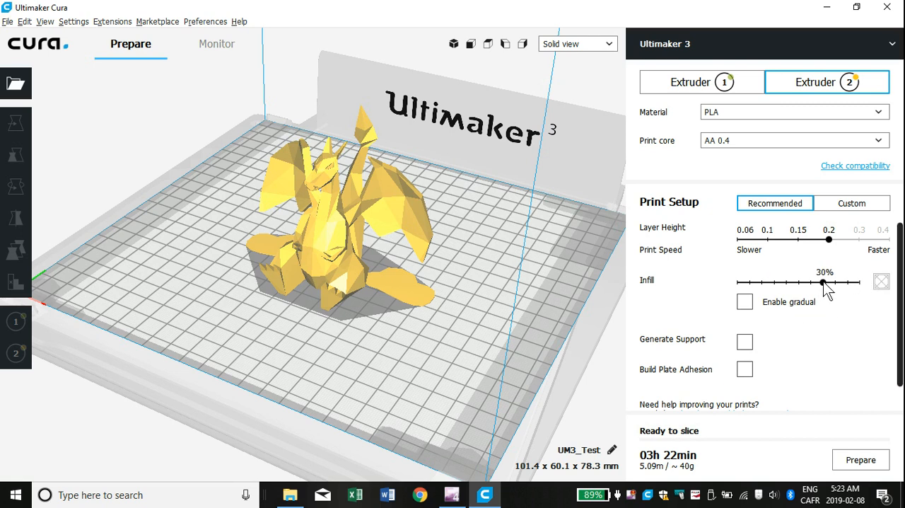
click(860, 282)
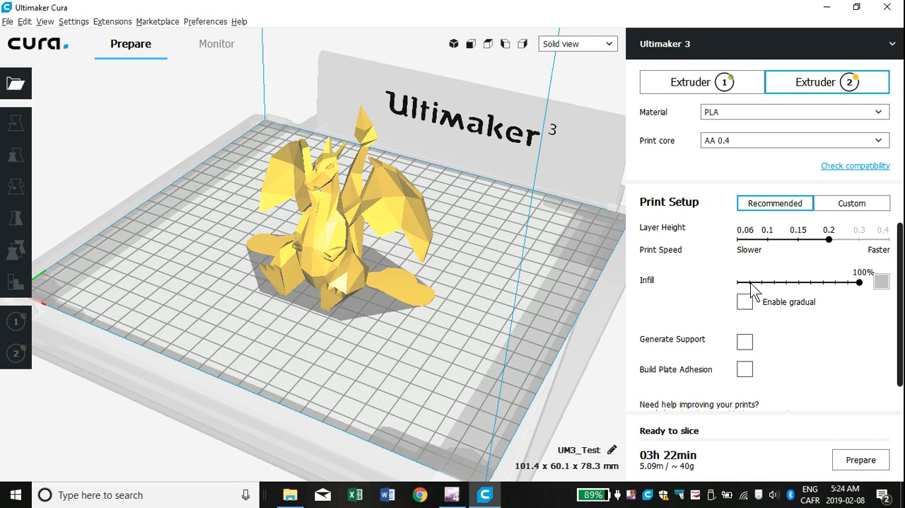
click(751, 282)
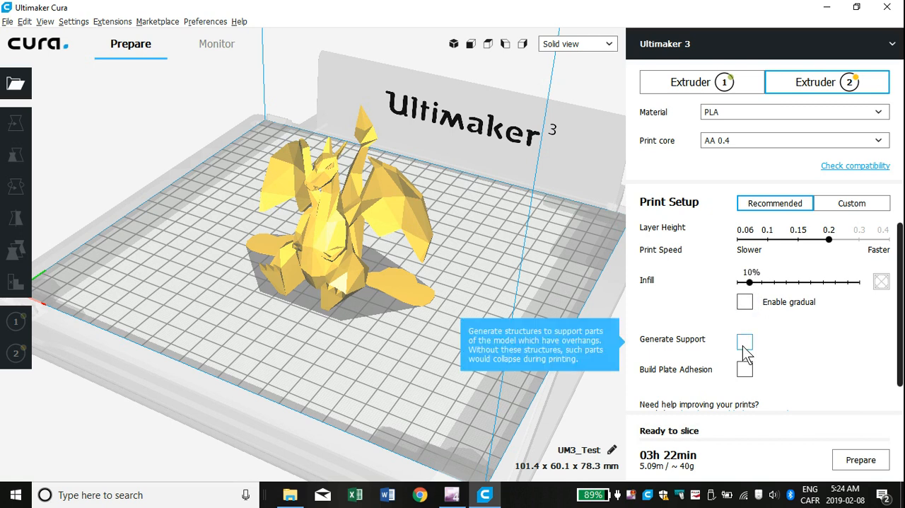
Step: Inspect the dragon's overhangs from several angles and enable support generation with Extruder 2
right_drag(486, 287, 384, 294)
scroll(379, 278, up, 5)
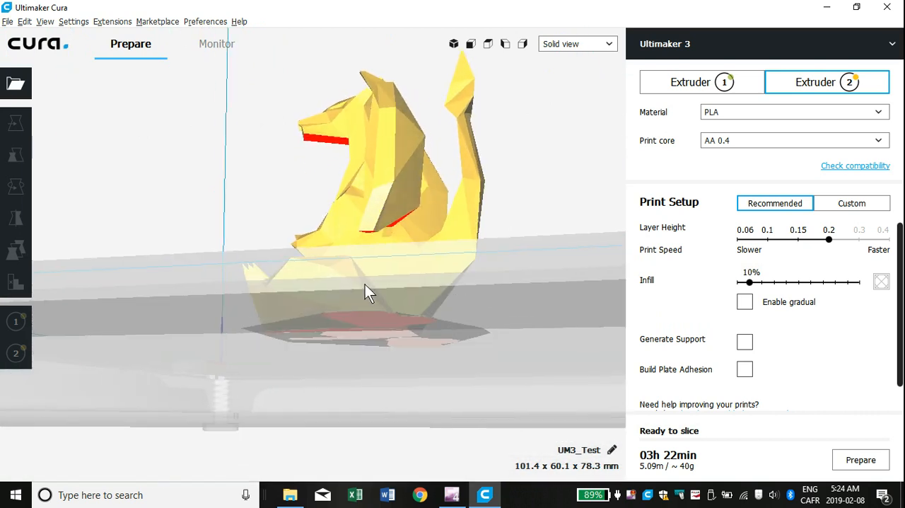
scroll(363, 288, up, 6)
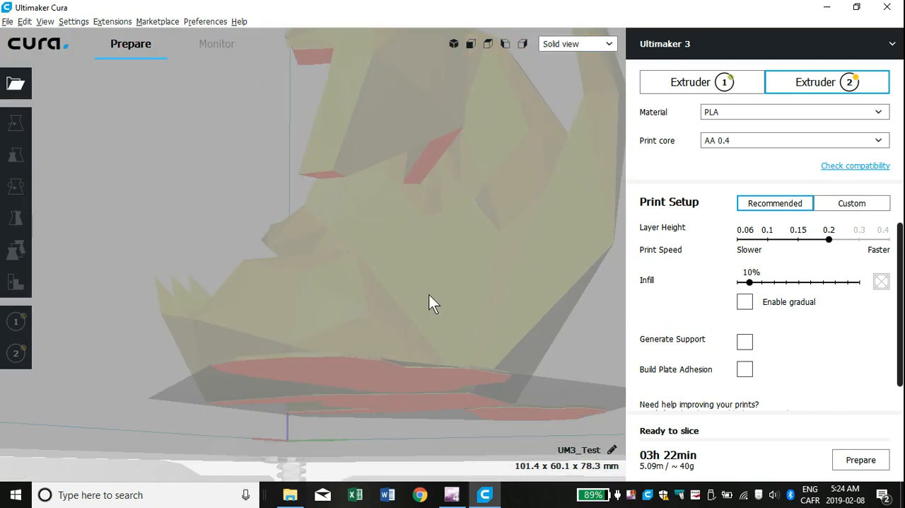
right_drag(429, 294, 337, 269)
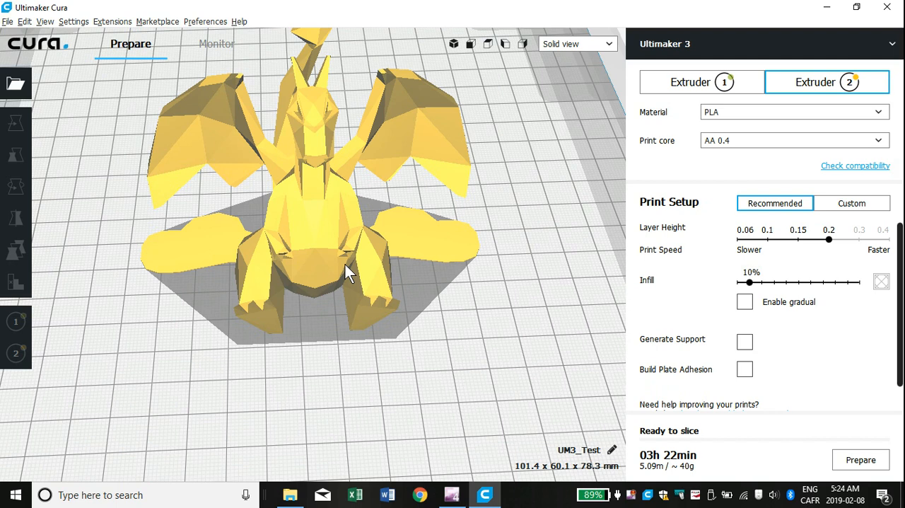
right_drag(456, 264, 433, 248)
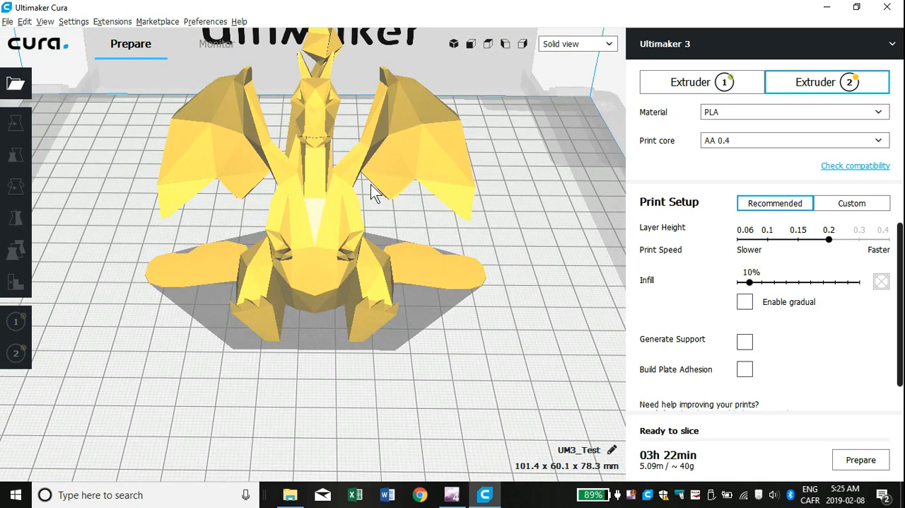
right_drag(363, 188, 317, 171)
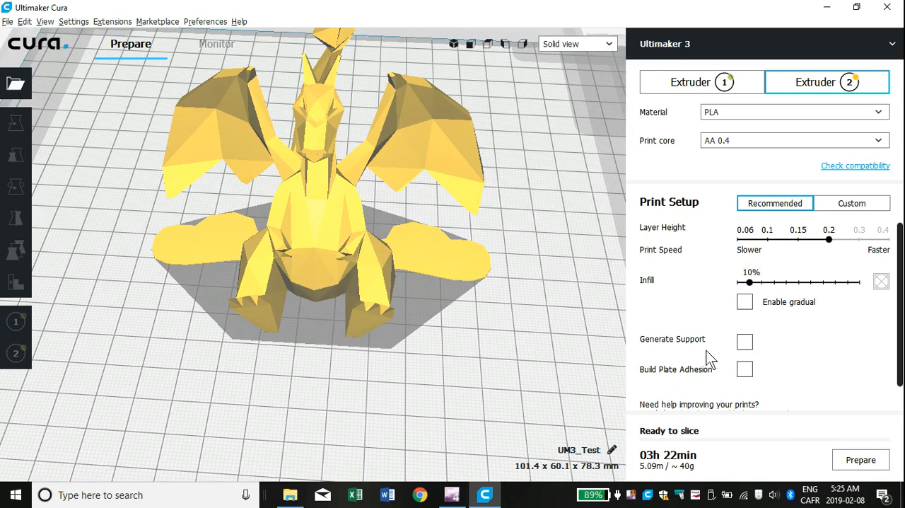
click(745, 342)
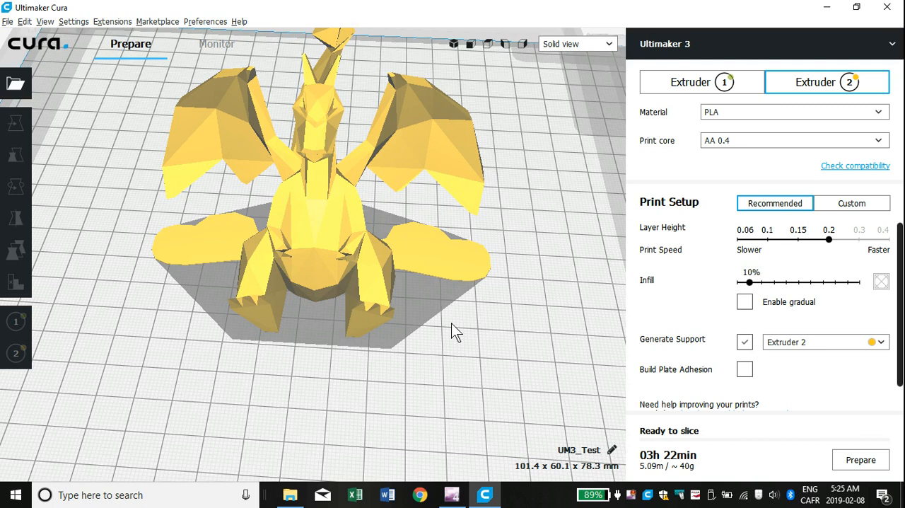
right_drag(451, 323, 376, 315)
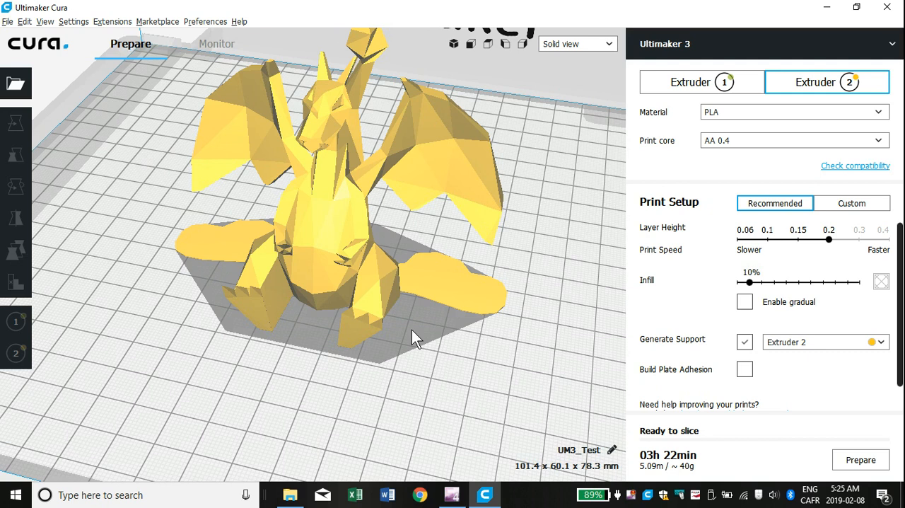
Step: Enable build plate adhesion for the dragon and slice the print job
click(746, 369)
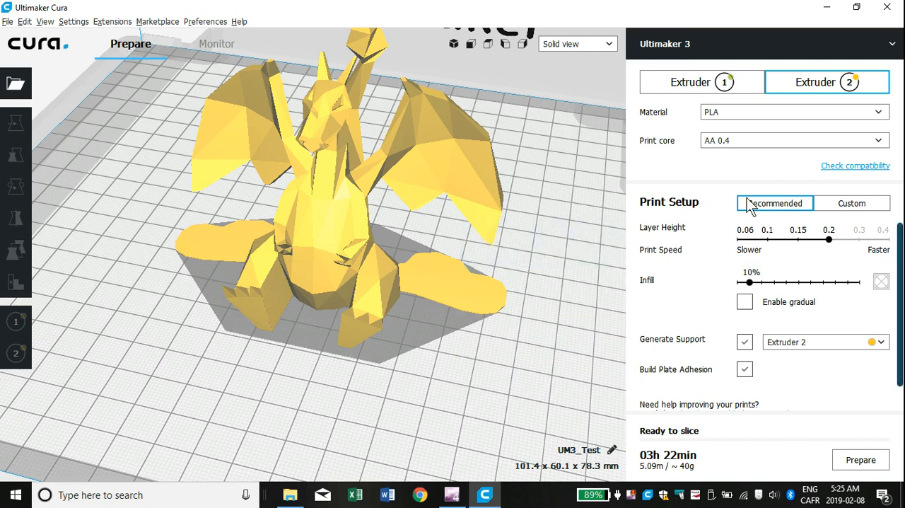
click(859, 463)
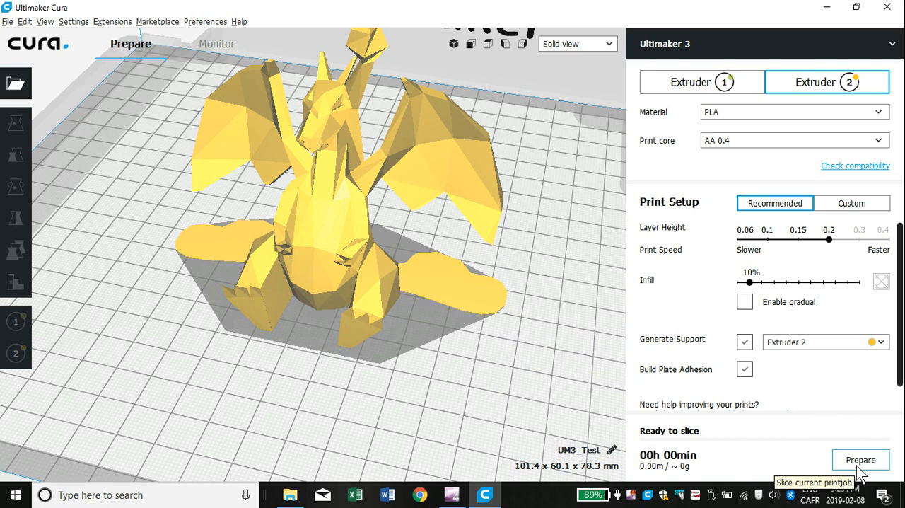
click(859, 467)
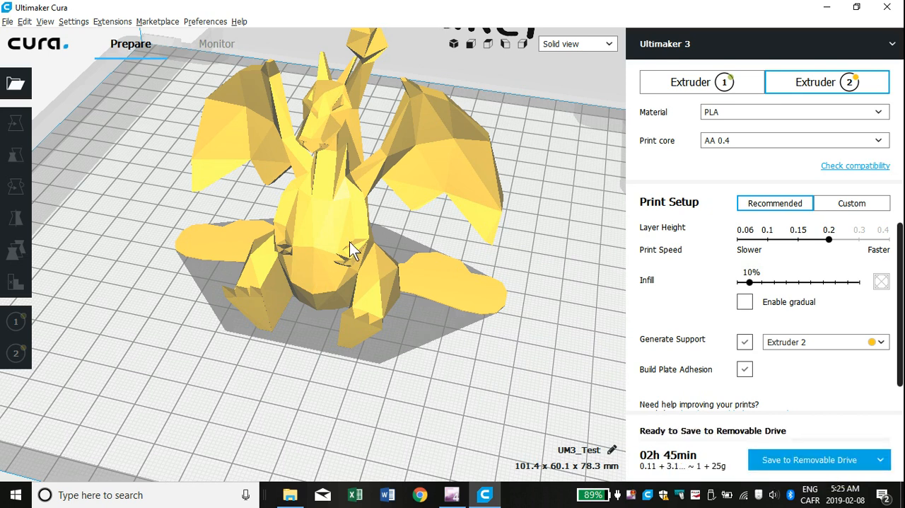
Step: Switch the sliced dragon from solid view to layer view
right_drag(466, 269, 490, 189)
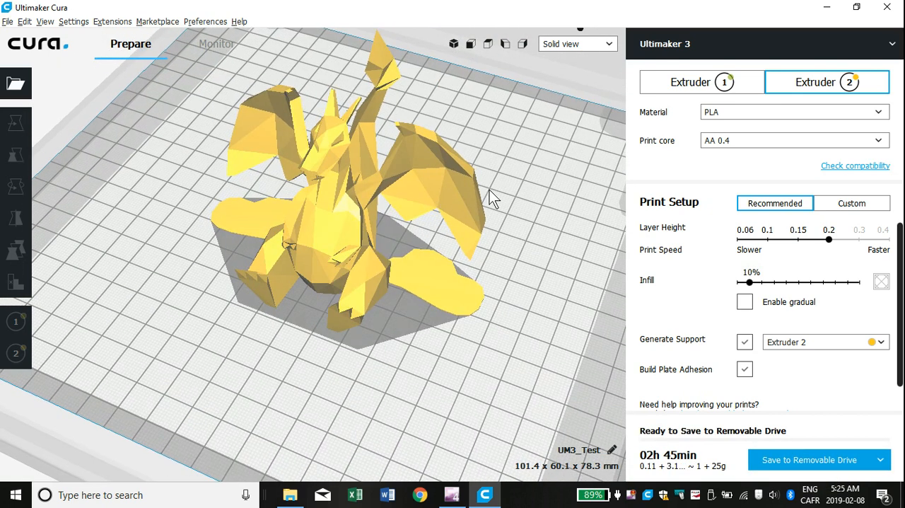
click(600, 44)
click(578, 81)
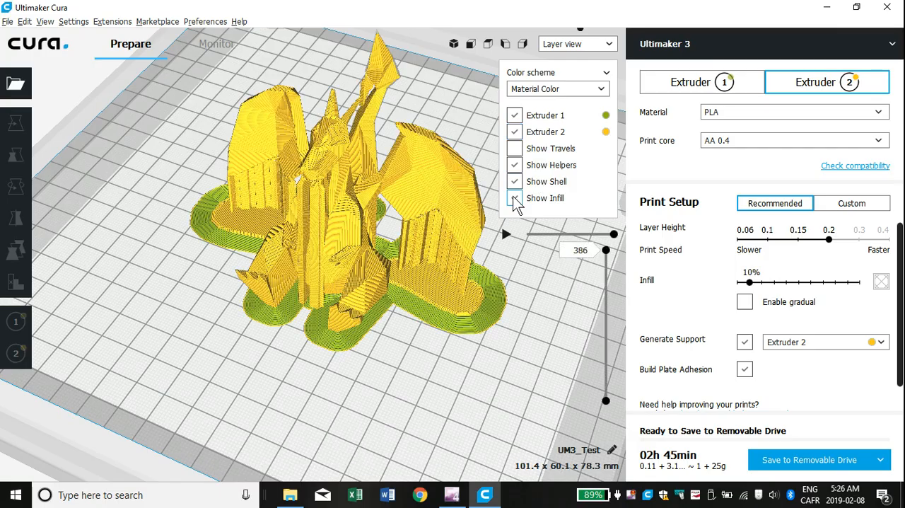
Step: Examine the brim and the support structures under the dragon's wings and body from several angles
right_drag(523, 284, 475, 284)
scroll(401, 305, up, 4)
right_drag(452, 314, 439, 288)
scroll(375, 262, down, 4)
scroll(442, 287, up, 3)
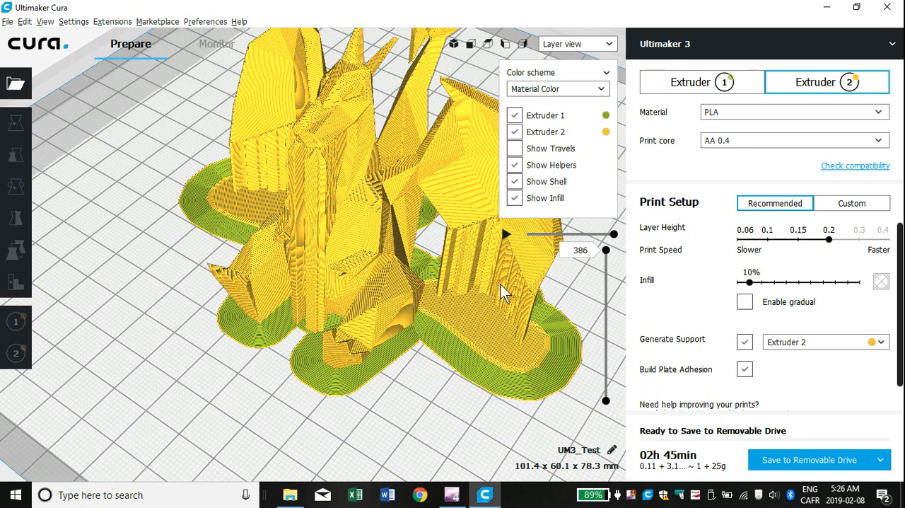
right_drag(299, 317, 318, 177)
mouse_move(442, 314)
right_down()
mouse_move(320, 284)
mouse_move(304, 262)
right_up()
mouse_move(420, 257)
right_down()
mouse_move(336, 268)
mouse_move(353, 313)
mouse_move(300, 297)
mouse_move(219, 328)
mouse_move(162, 328)
mouse_move(398, 324)
mouse_move(218, 359)
mouse_move(396, 357)
mouse_move(330, 356)
mouse_move(400, 368)
mouse_move(394, 386)
right_up()
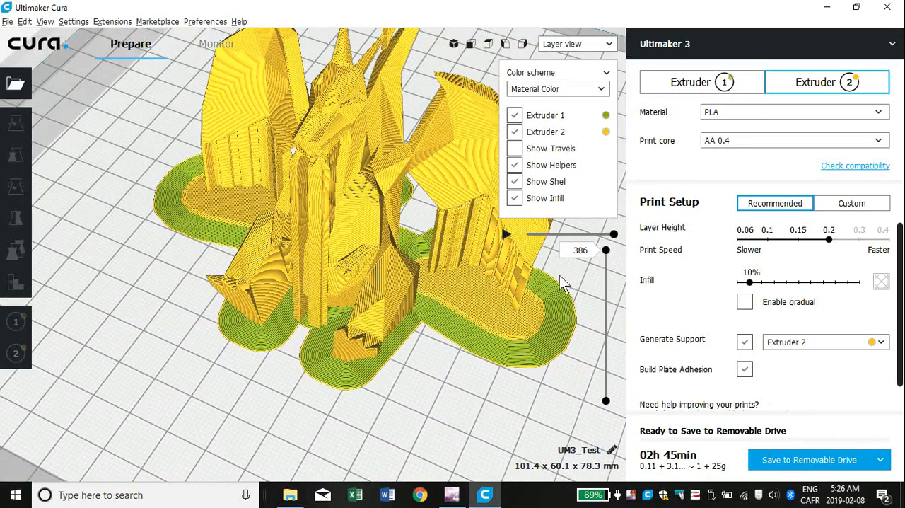
Step: Lower the displayed layer to 117 and inspect the infill pattern inside the dragon's body
key(ctrl)
drag(607, 255, 615, 367)
scroll(410, 290, up, 4)
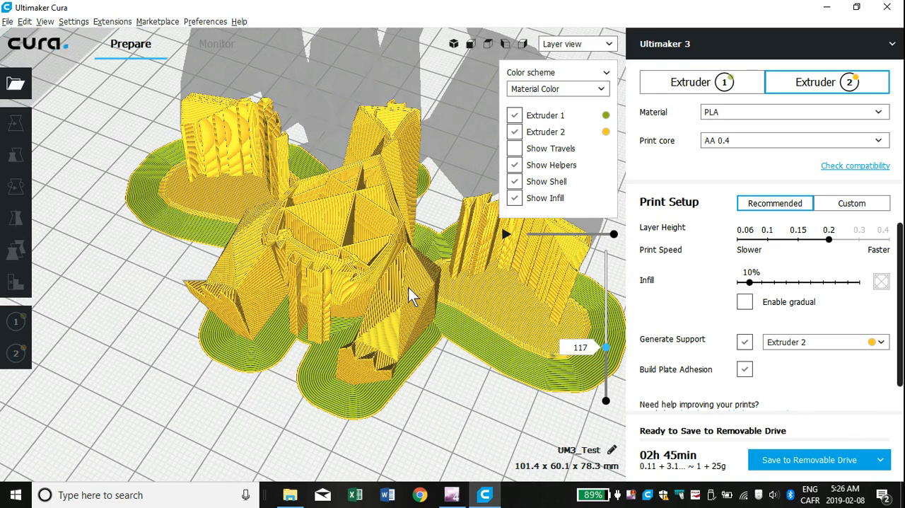
scroll(395, 269, down, 3)
right_drag(388, 267, 365, 301)
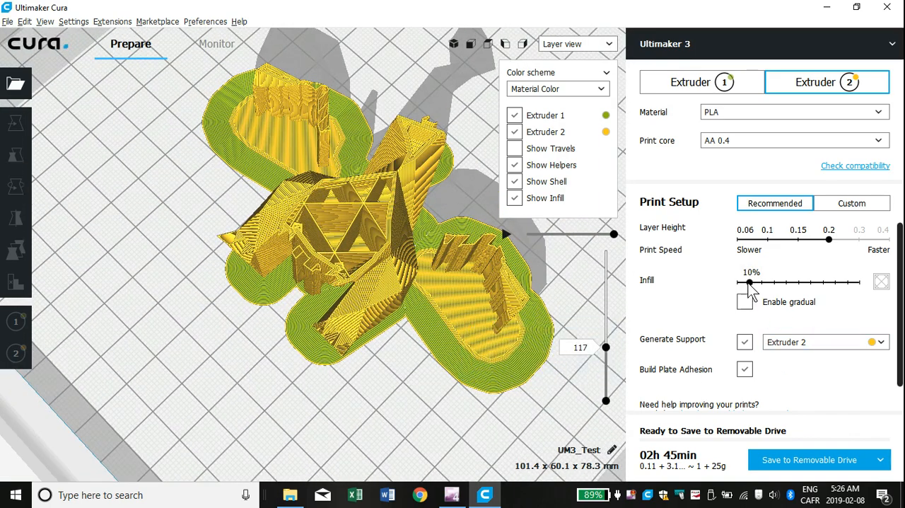
Step: Try an infill of 40 %, slice again to compare the denser pattern, and show all layers up to 386
drag(749, 286, 788, 286)
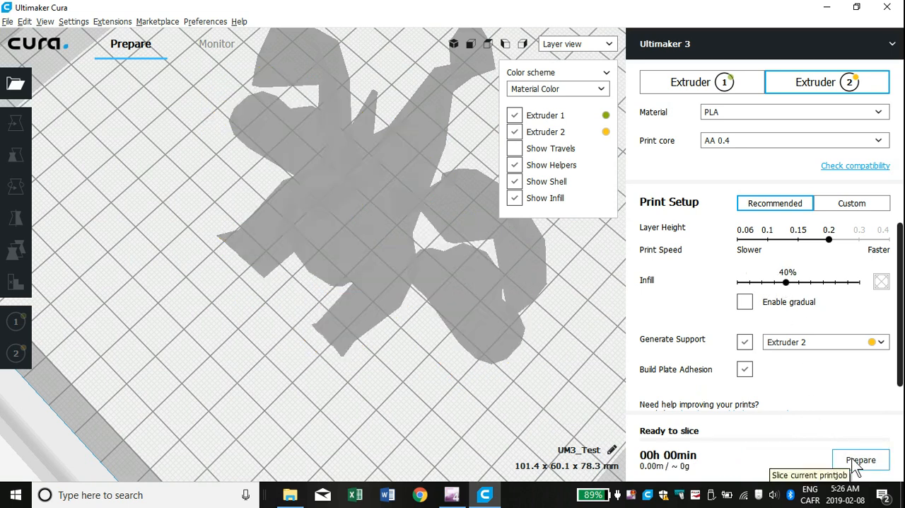
click(853, 458)
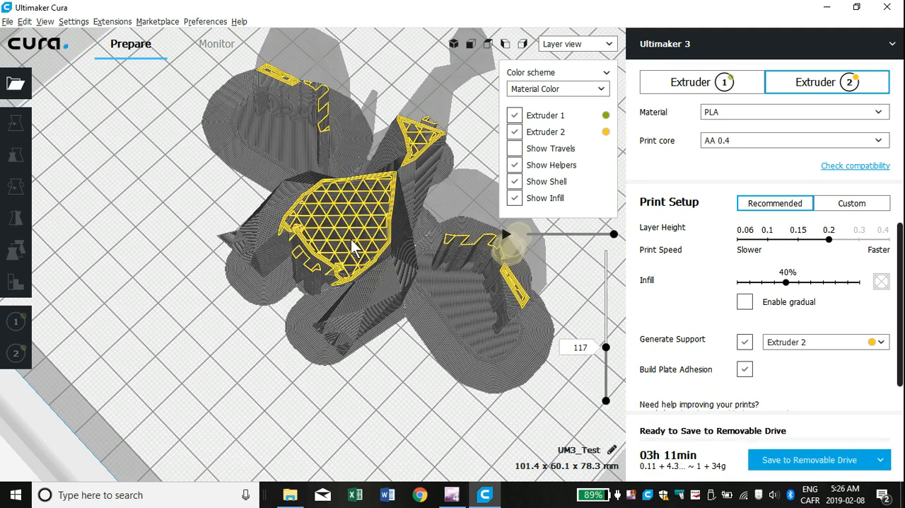
drag(607, 348, 606, 249)
mouse_move(457, 293)
right_down()
mouse_move(445, 280)
mouse_move(470, 288)
right_up()
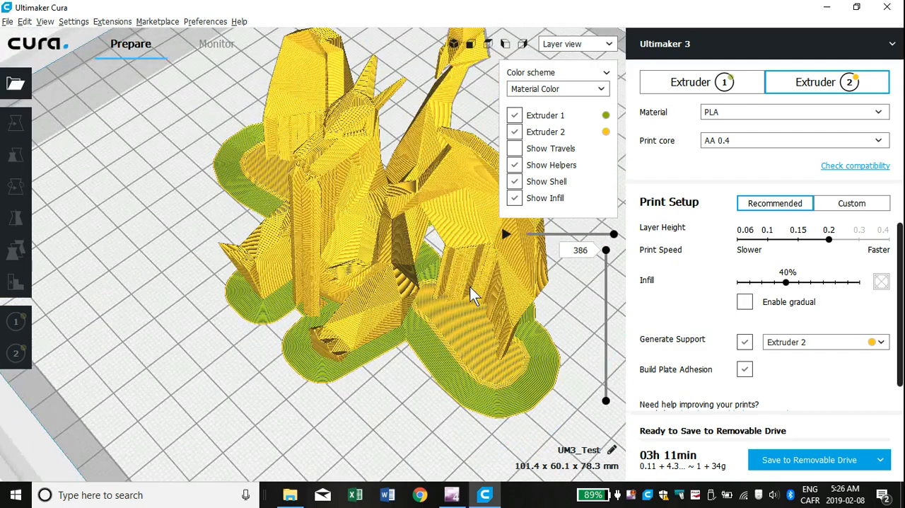
Step: Set the infill back to 10 %, slice the dragon again and review the layer preview from different angles
click(751, 282)
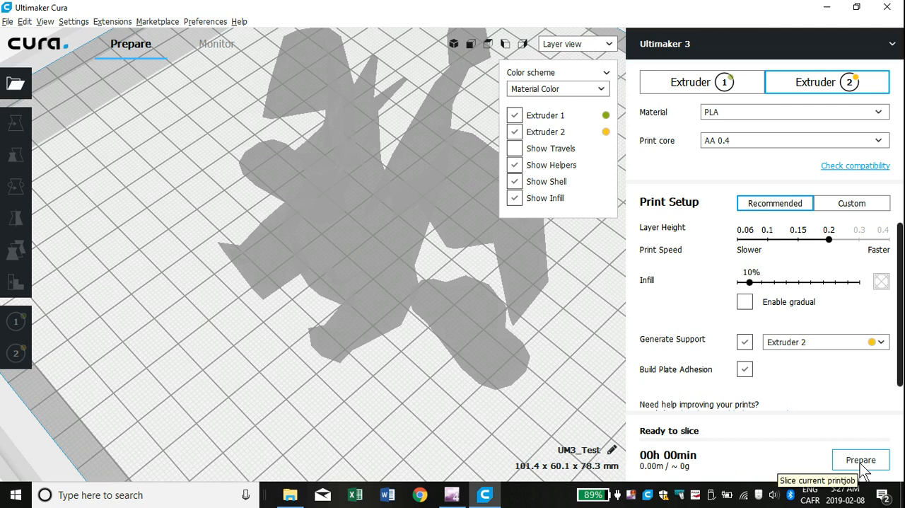
click(860, 461)
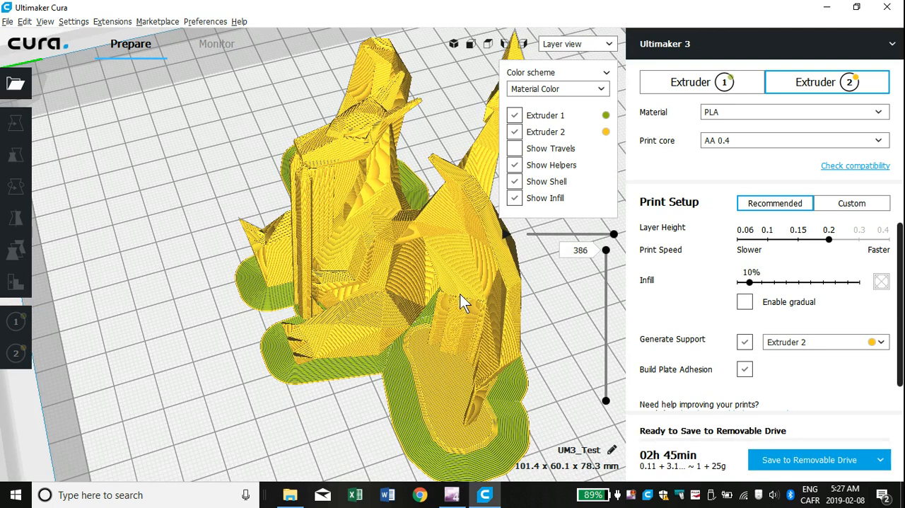
right_drag(459, 294, 543, 267)
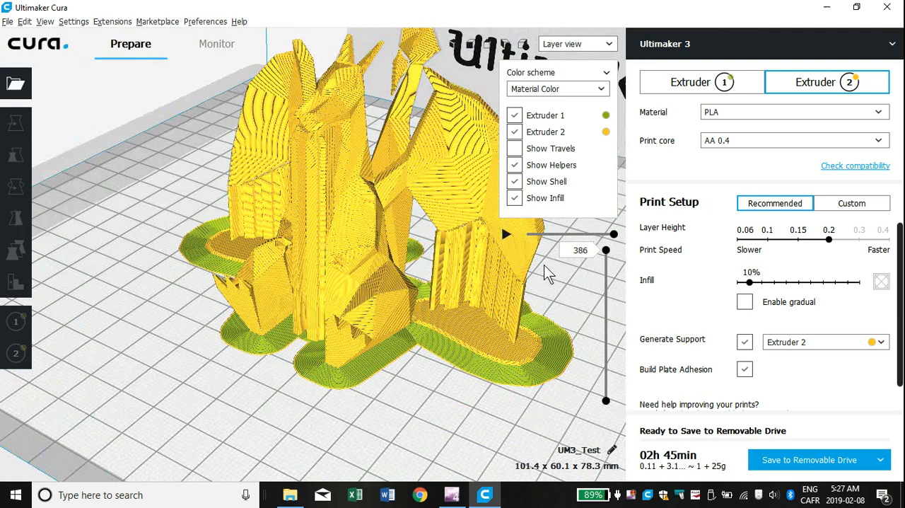
right_drag(351, 257, 400, 273)
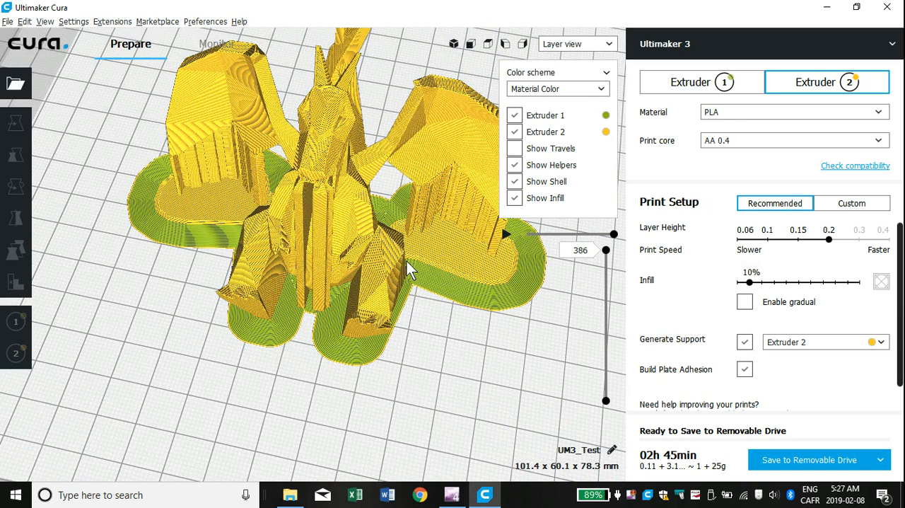